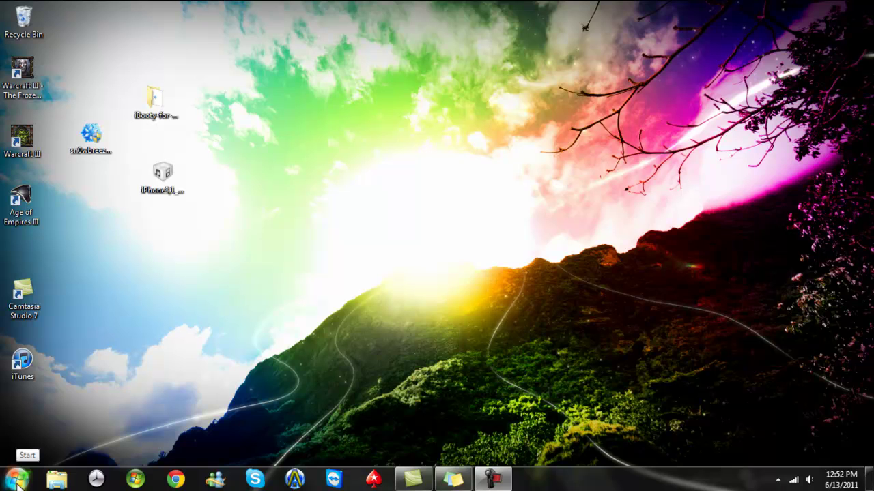
- Open the Network and Sharing Center in the Windows Control Panel
click(19, 482)
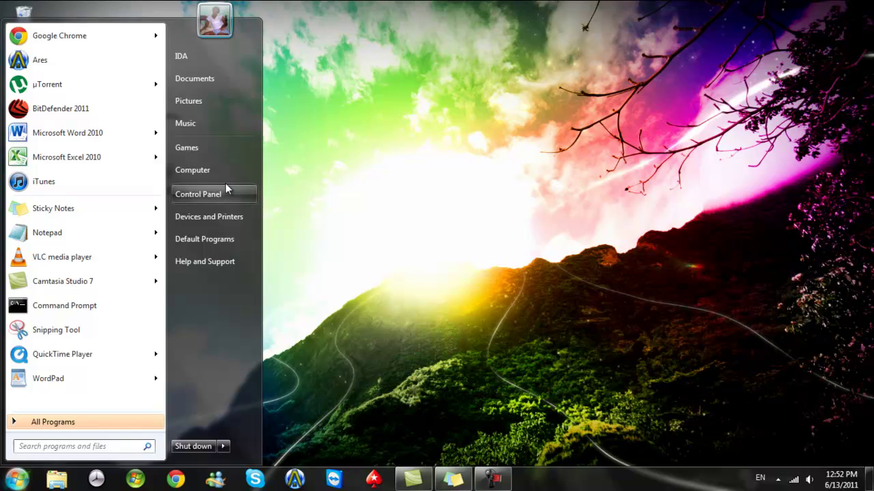
click(202, 196)
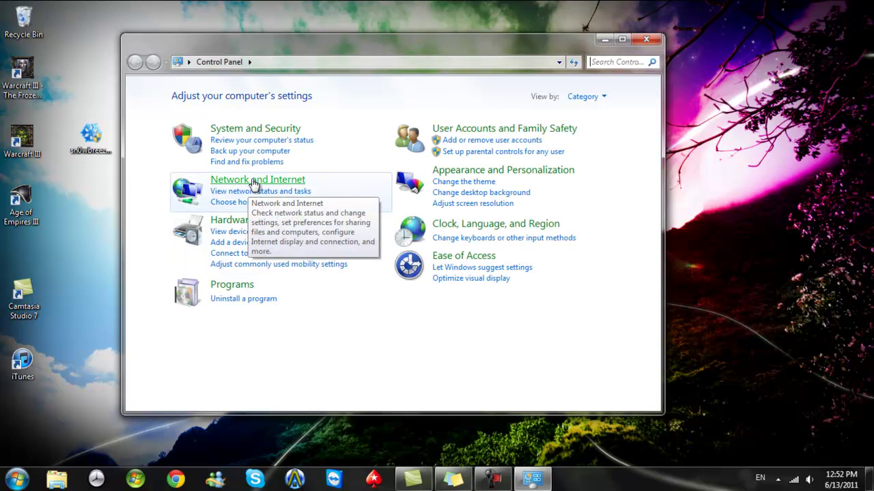
click(255, 182)
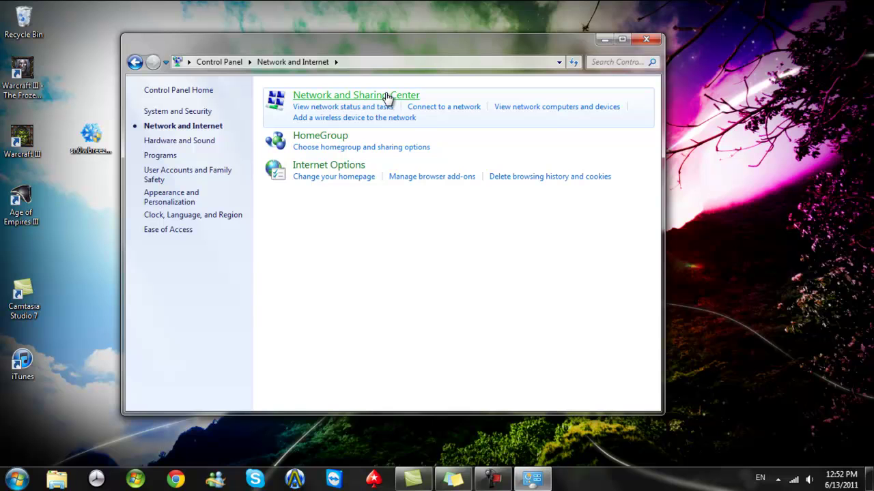
click(346, 107)
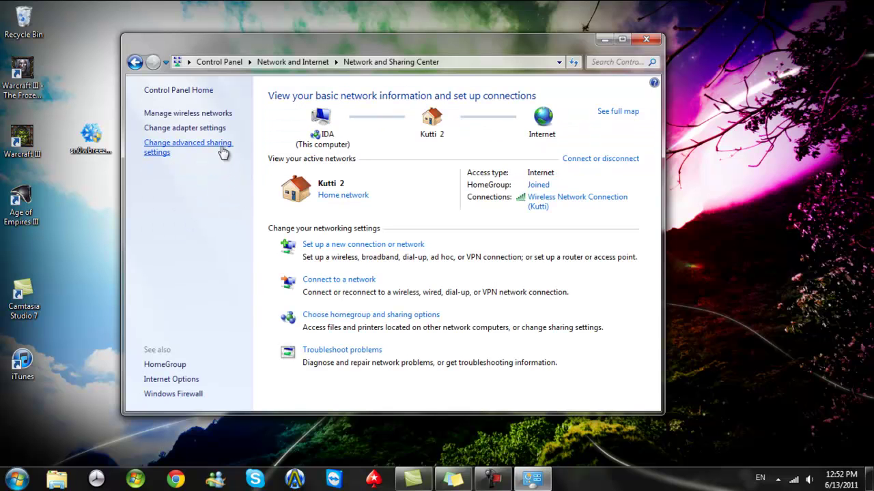
- Start setting up a new workplace connection that uses the existing Internet connection (VPN)
click(386, 244)
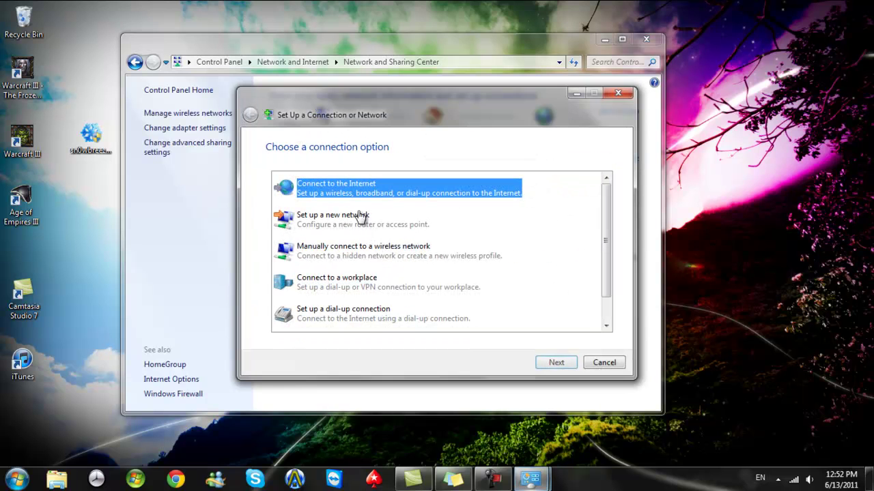
click(331, 290)
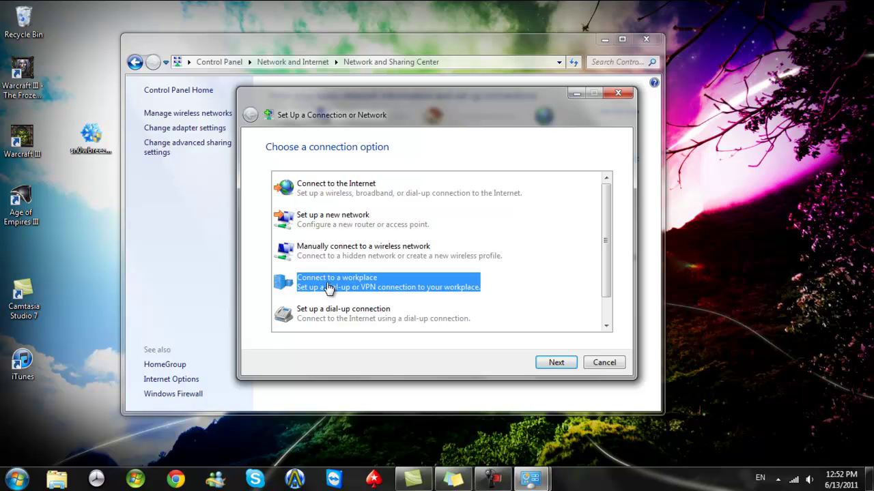
click(554, 362)
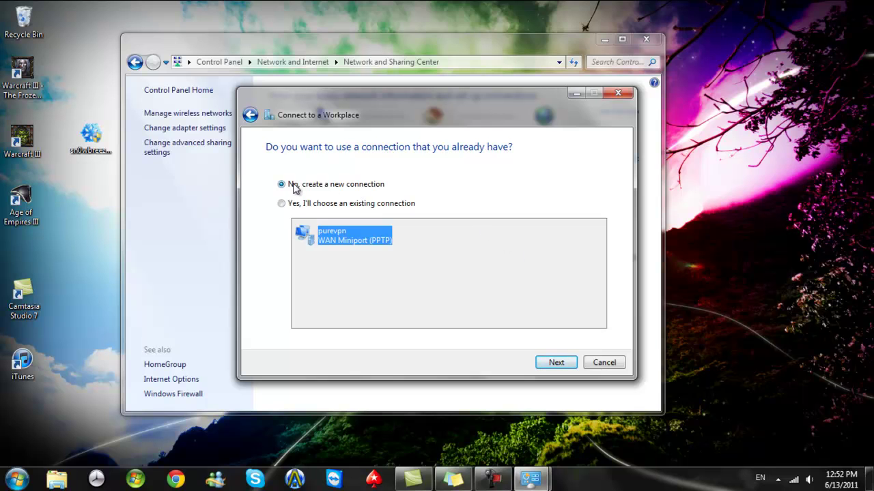
click(556, 364)
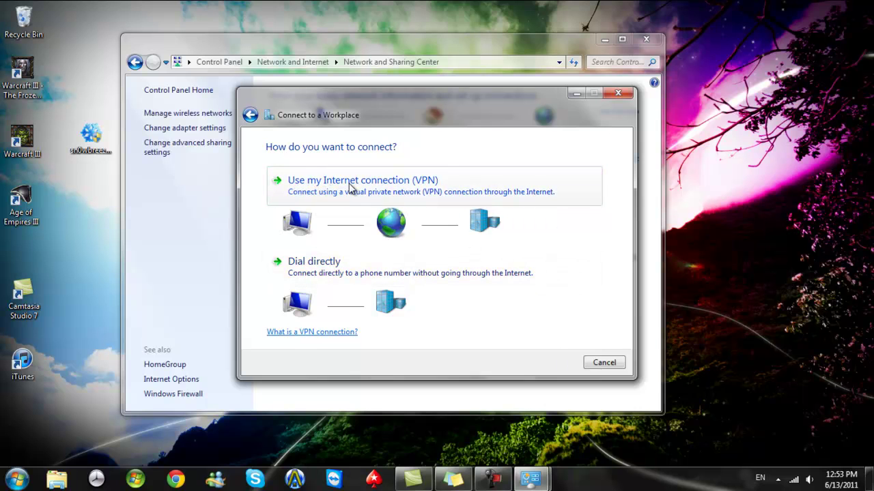
click(416, 193)
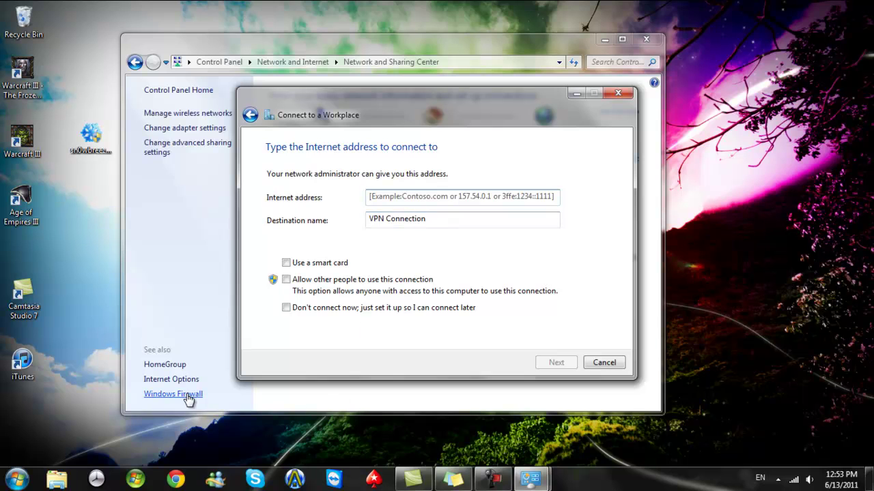
- Check the free VPN provider's page in Chrome, and set the workplace connection's Internet address to bestfreevpn.com
click(177, 482)
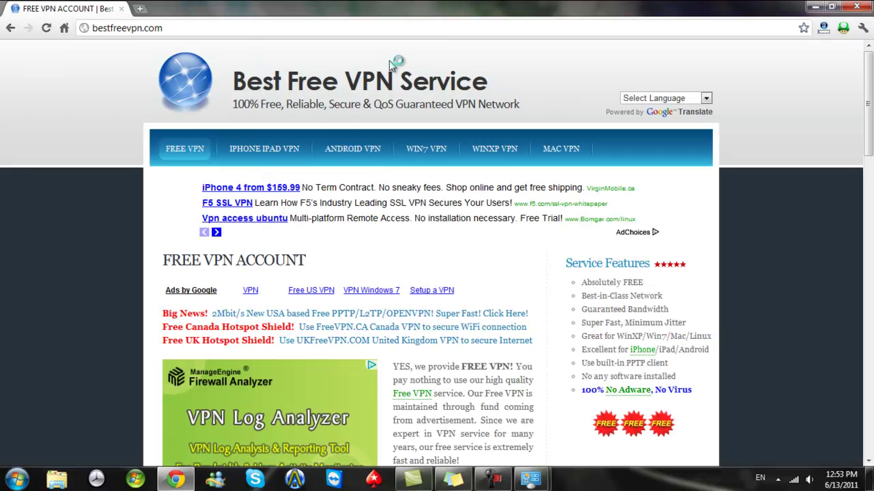
scroll(436, 103, down, 3)
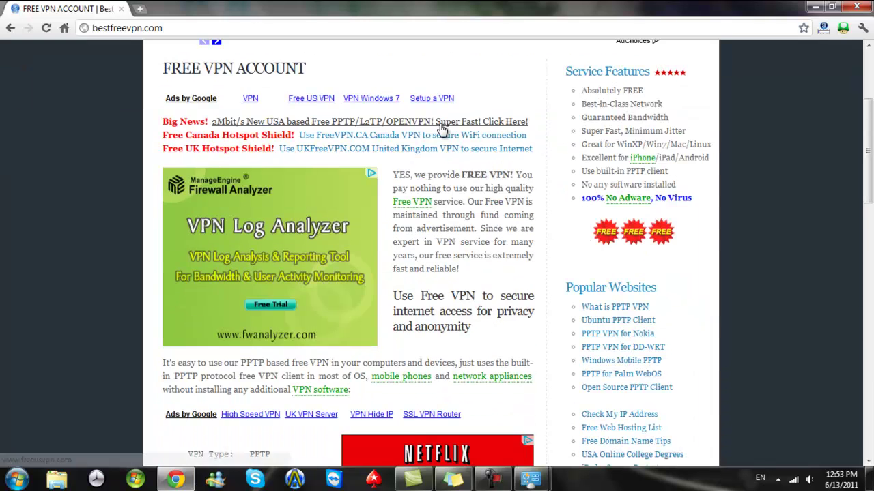
scroll(438, 127, up, 3)
scroll(435, 147, down, 2)
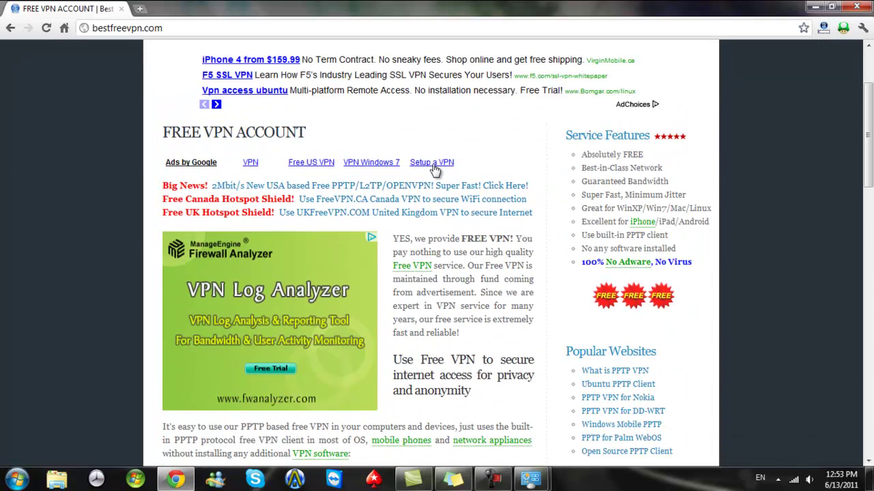
scroll(434, 171, up, 2)
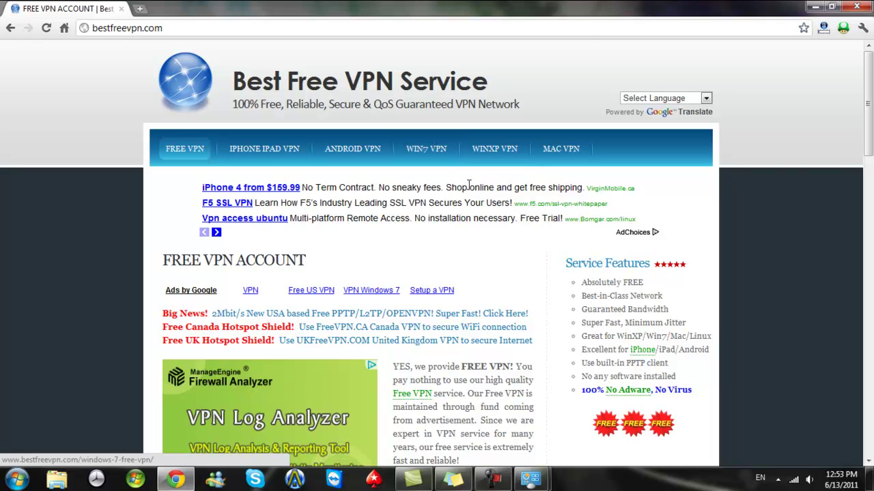
click(531, 479)
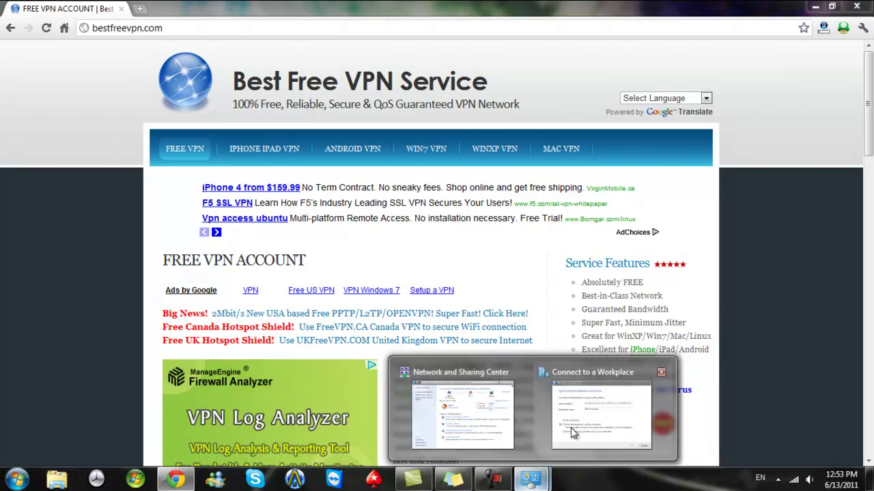
click(573, 434)
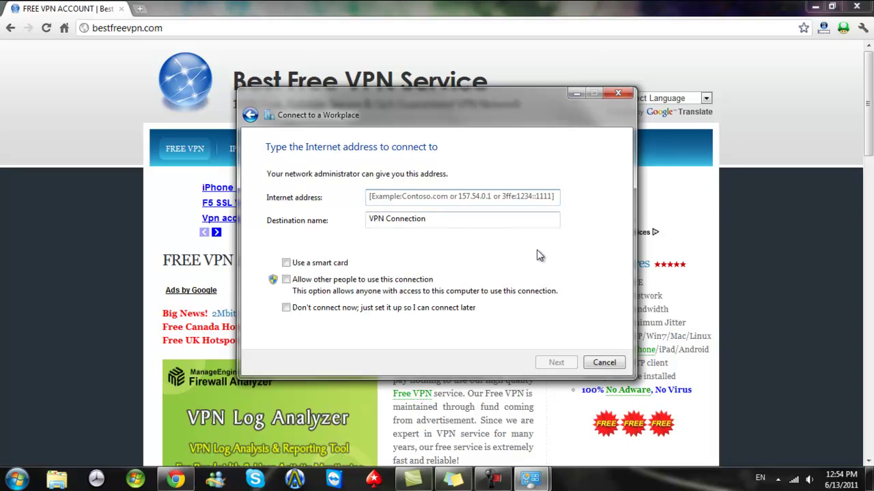
text(bestfreevpn.com)
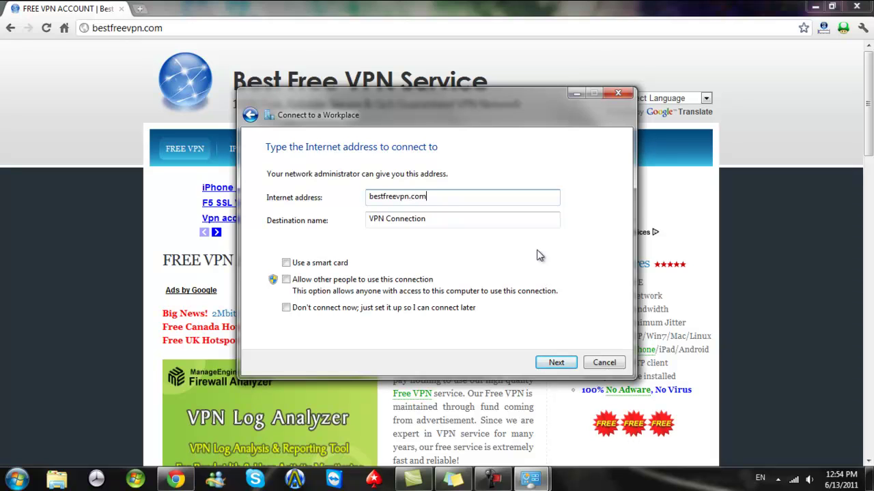
- Name the destination Bestvpn, choose to set it up without connecting now, and continue to the credentials page
key(Tab)
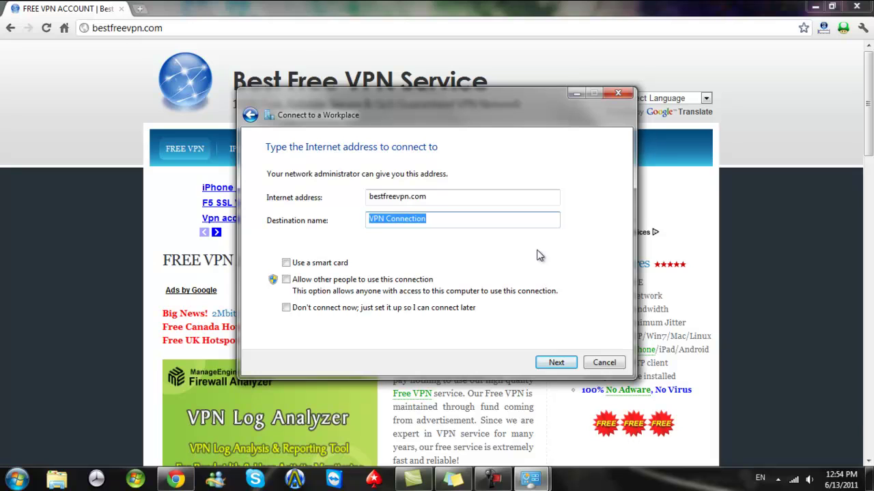
text(Bestvpn)
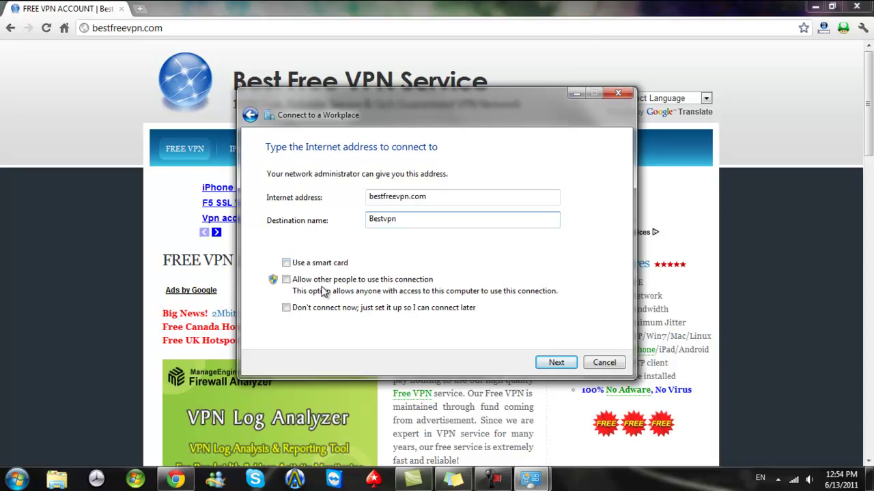
click(286, 308)
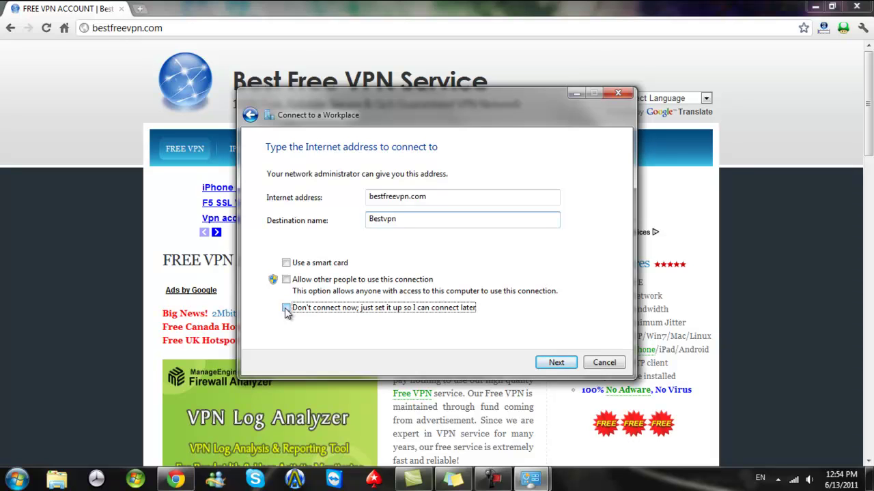
click(561, 366)
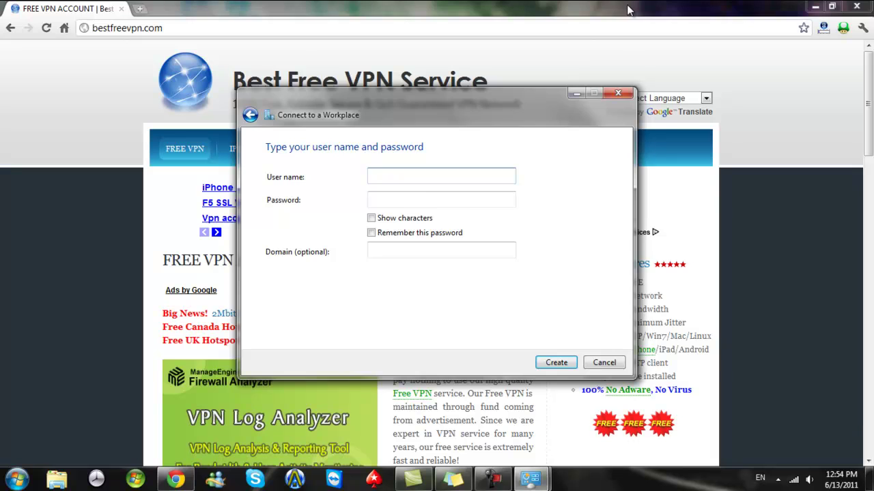
- Look up the PPTP username on the VPN provider's page in Chrome and enter free as the connection's user name
click(600, 9)
scroll(365, 130, down, 5)
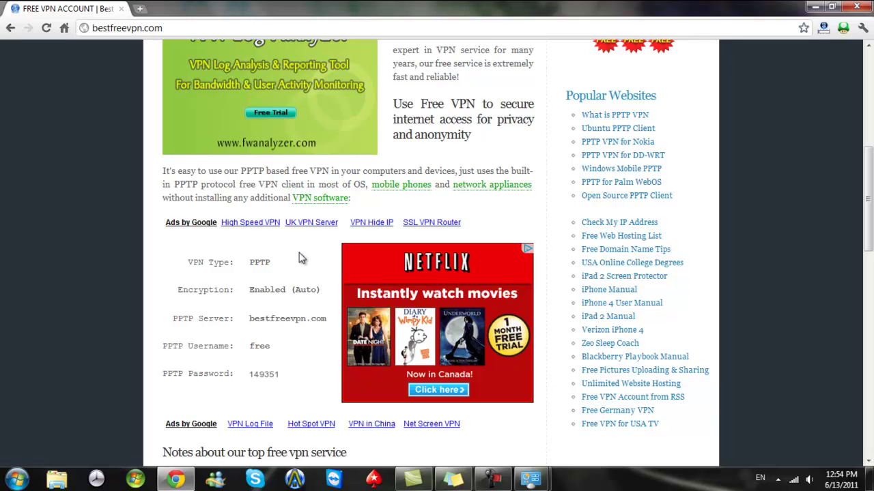
click(531, 479)
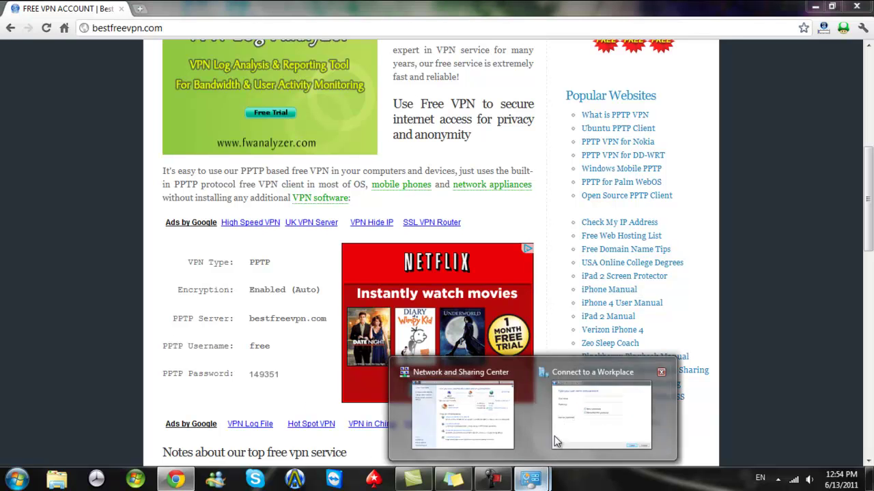
click(592, 423)
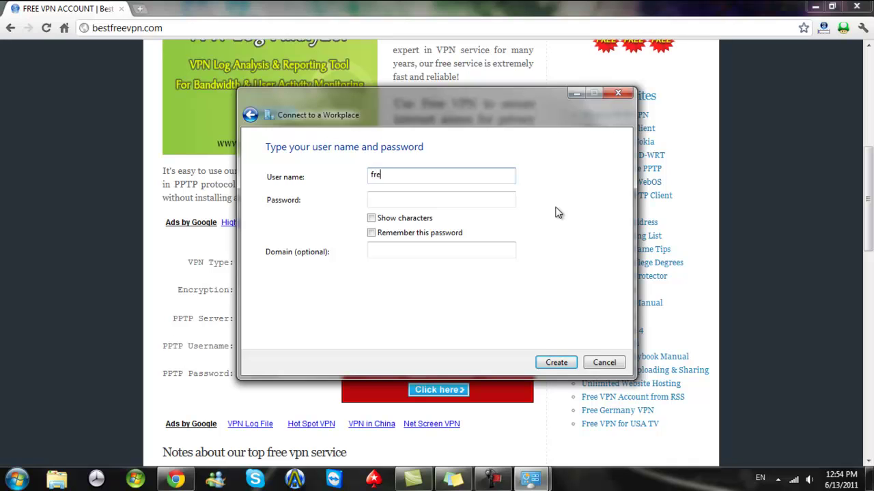
key(Tab)
- Look up the PPTP password on the provider's page, enter it in the connection's password field, and have it remembered
click(572, 8)
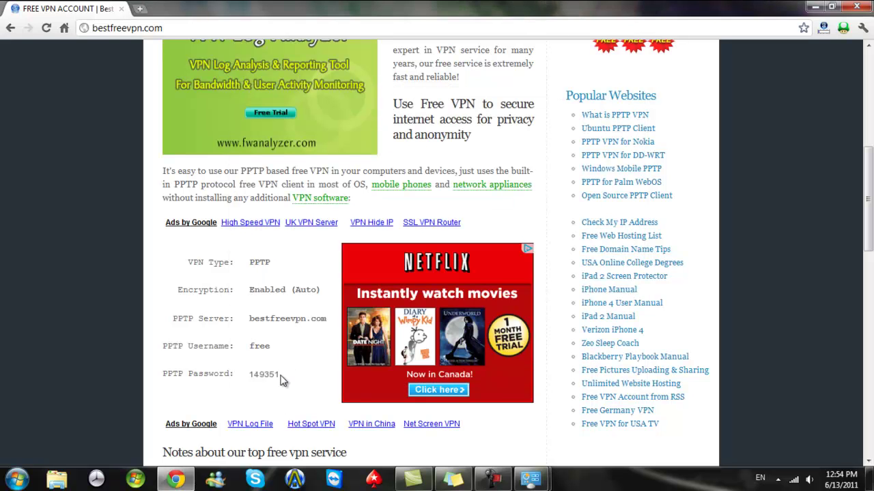
drag(280, 381, 232, 372)
click(286, 372)
mouse_move(539, 484)
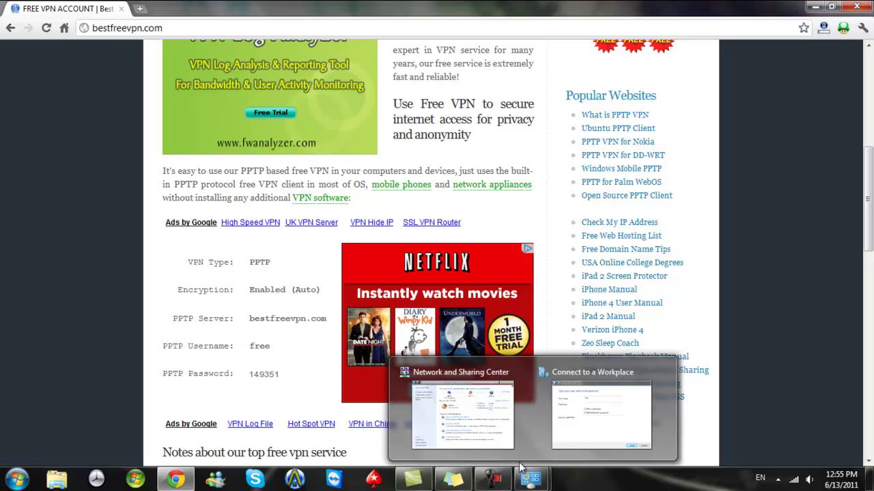
mouse_move(588, 430)
mouse_move(495, 481)
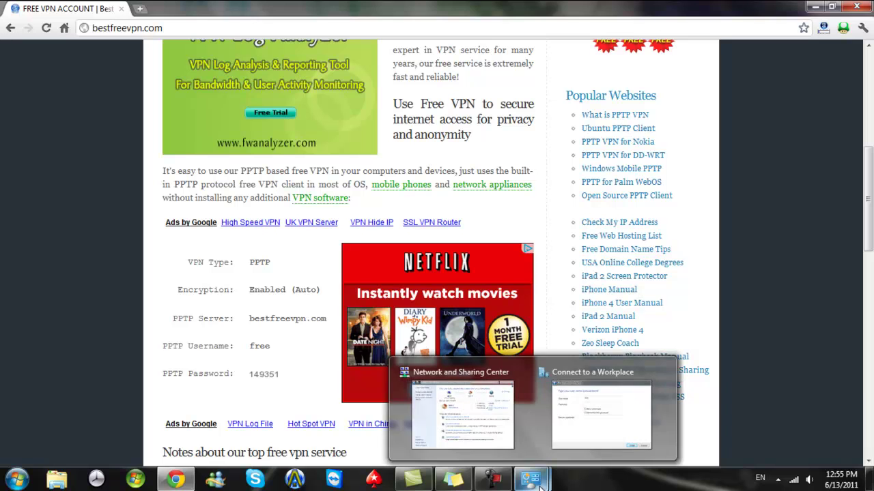
click(577, 427)
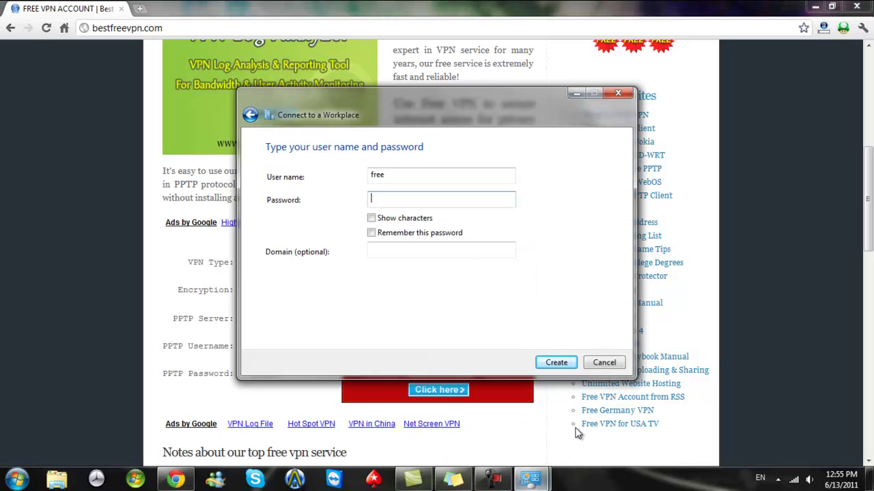
click(478, 198)
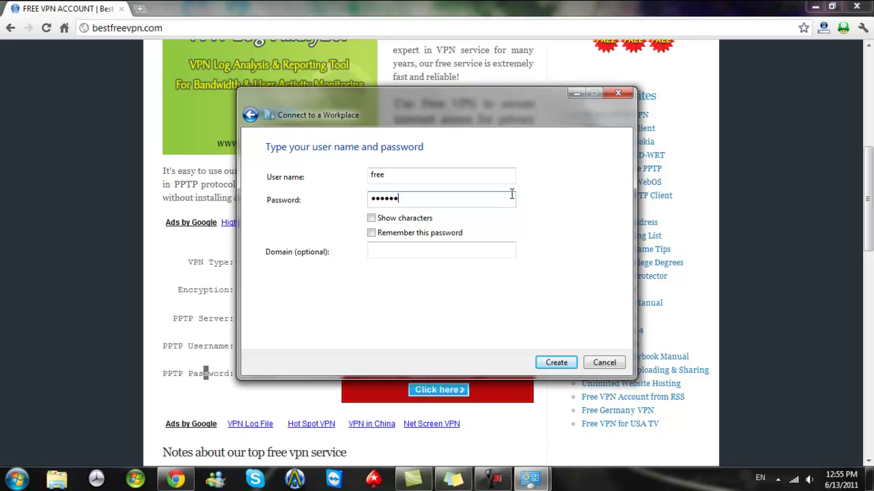
click(370, 233)
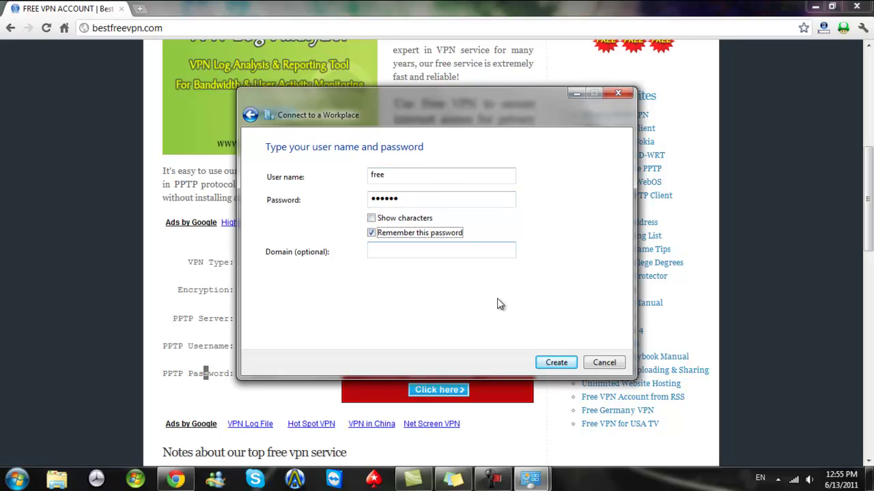
- Create the Bestvpn connection, connect to it immediately, and close the setup wizard
click(557, 363)
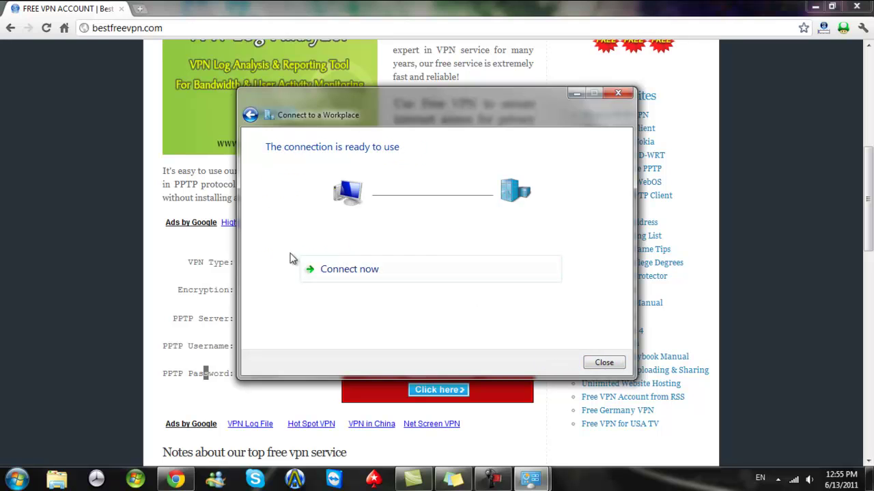
click(355, 274)
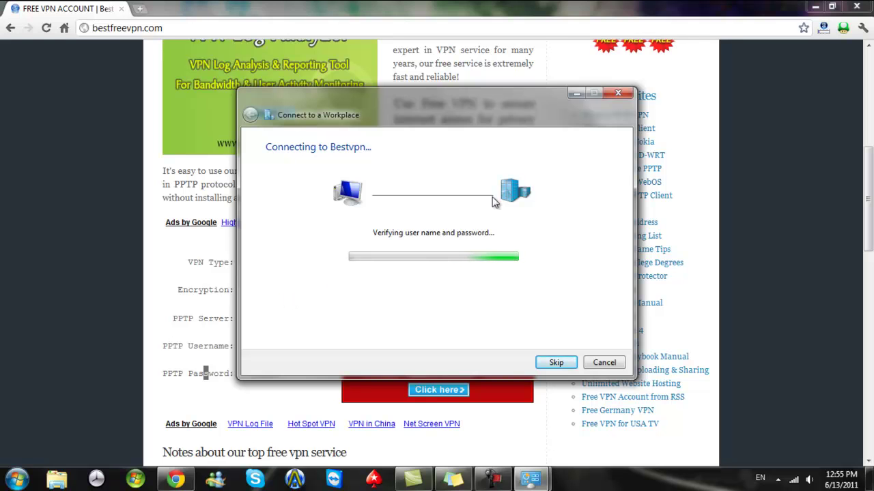
click(815, 7)
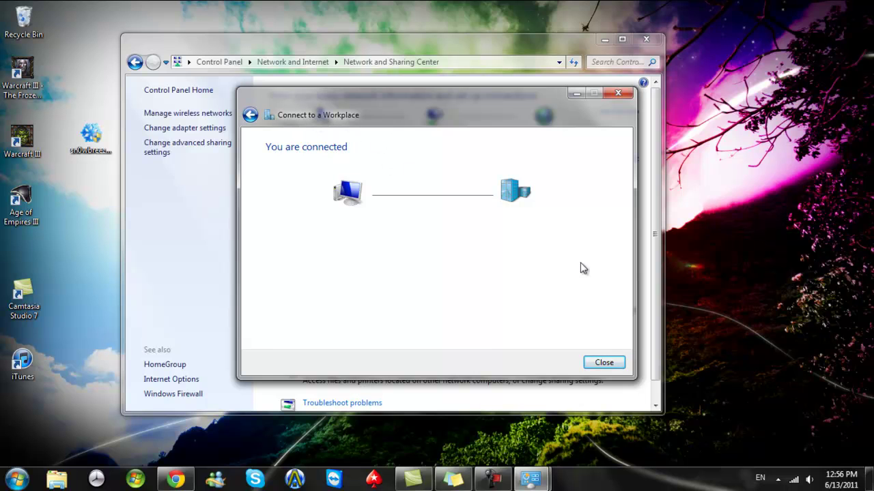
click(600, 367)
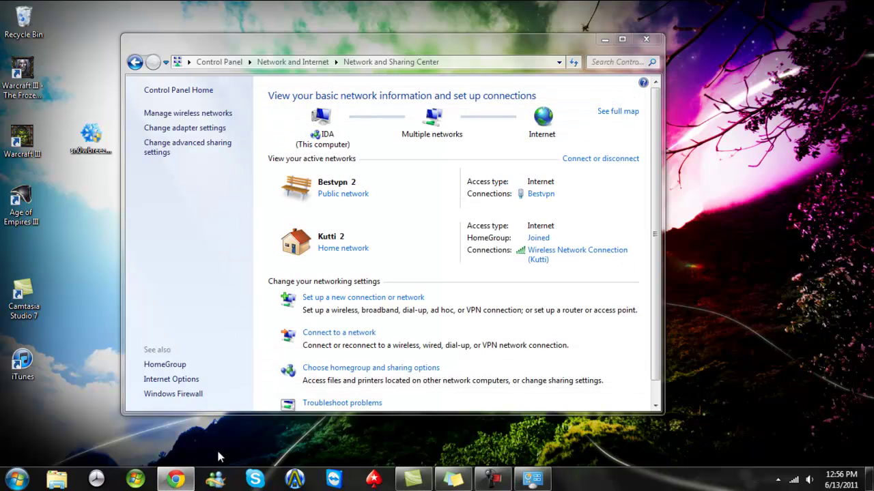
- Switch to Chrome and load pandora.com in a new tab to test access through the VPN
click(177, 478)
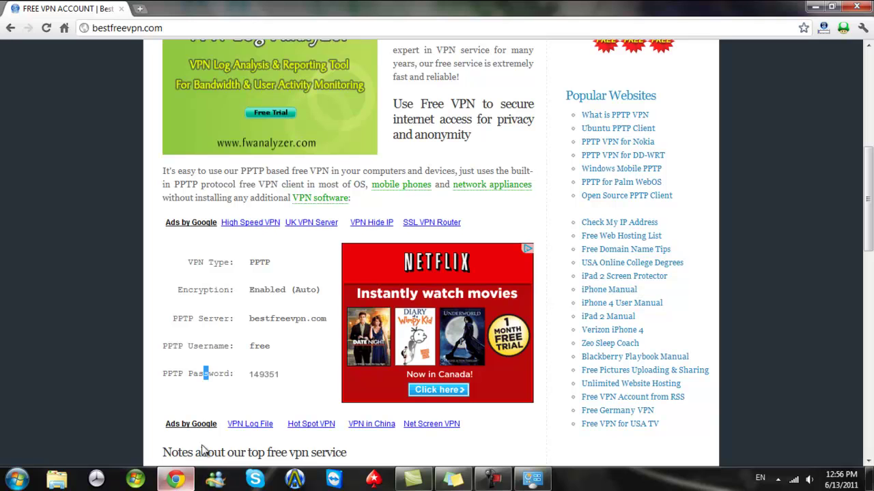
click(139, 9)
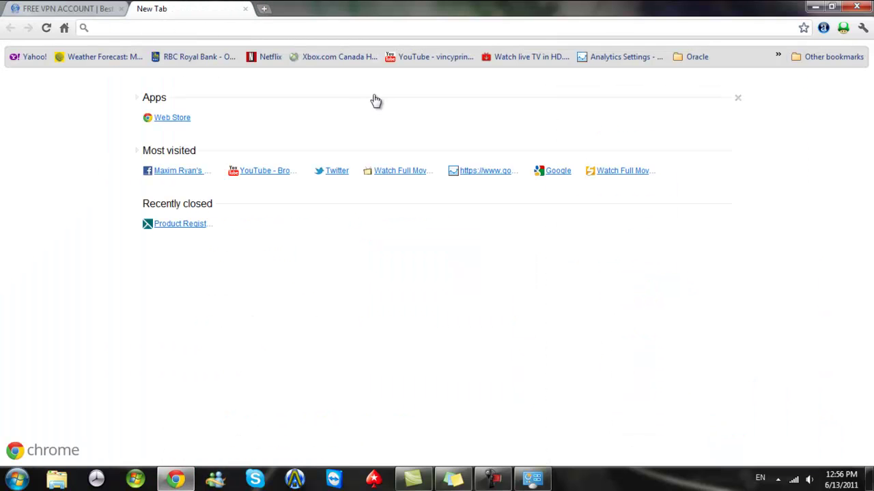
text(pandor)
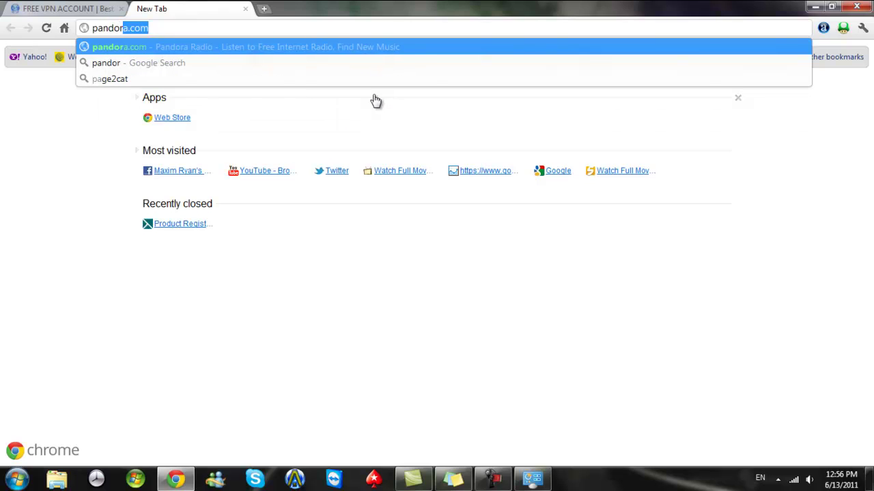
text(a.com/#/stations/create/)
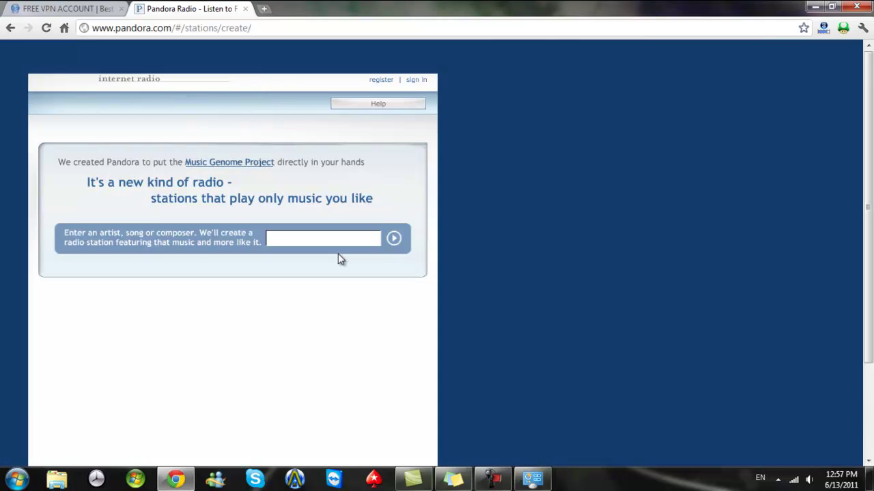
- Create a Pandora radio station for the artist t-pain, let its first song start, and pause playback
text(y)
key(BackSpace)
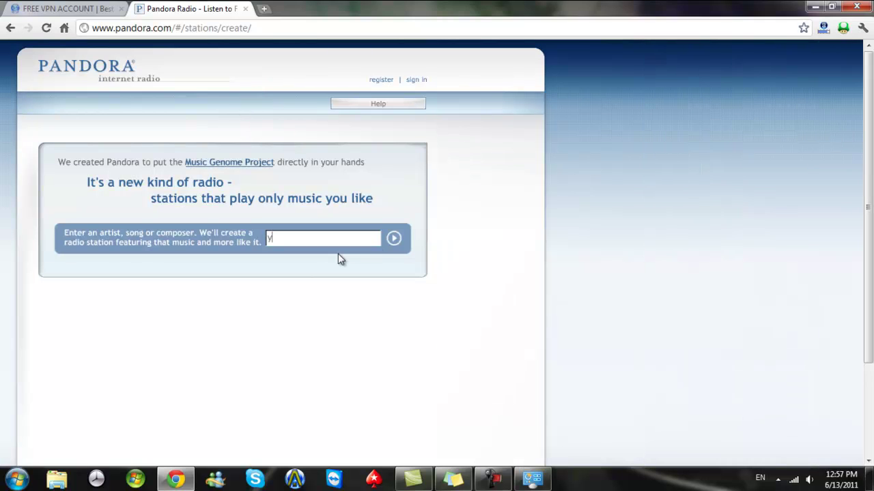
text(t-pain)
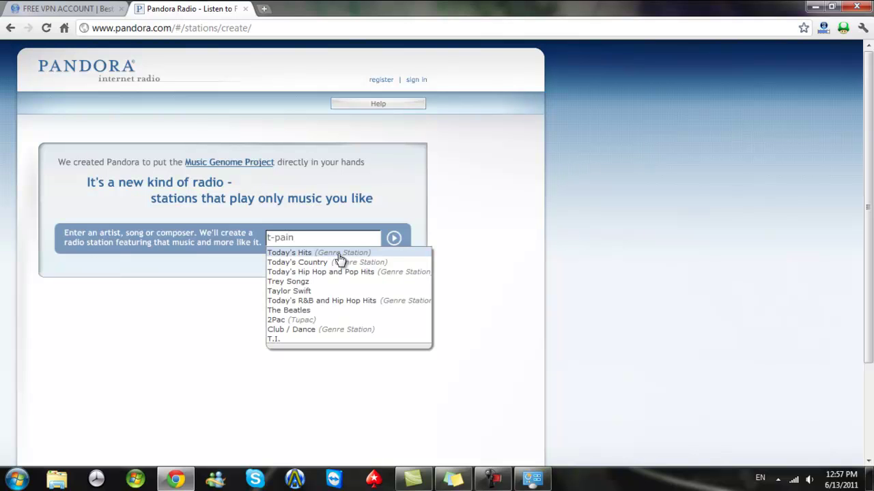
click(291, 253)
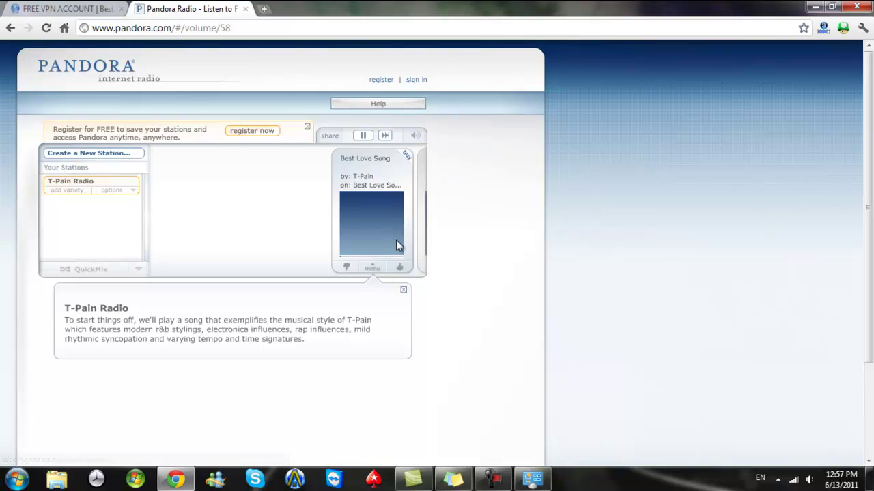
click(362, 136)
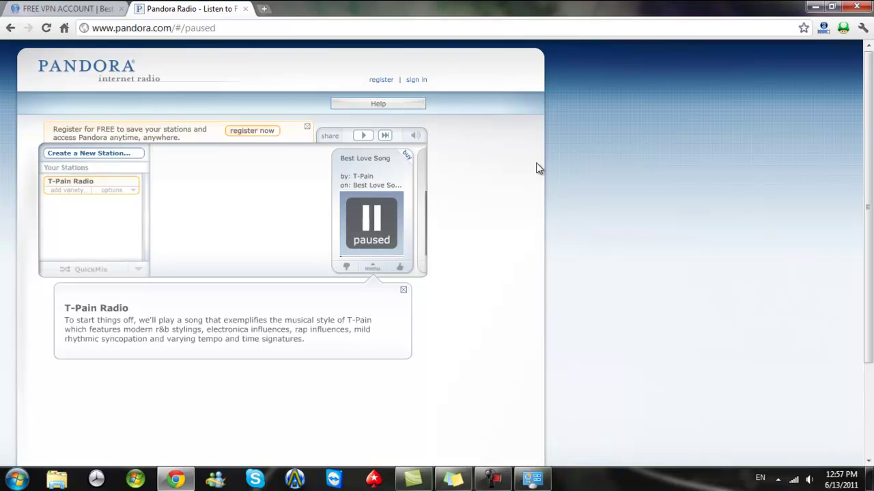
- Disconnect the Bestvpn connection from the Windows list of available networks
click(777, 480)
click(793, 480)
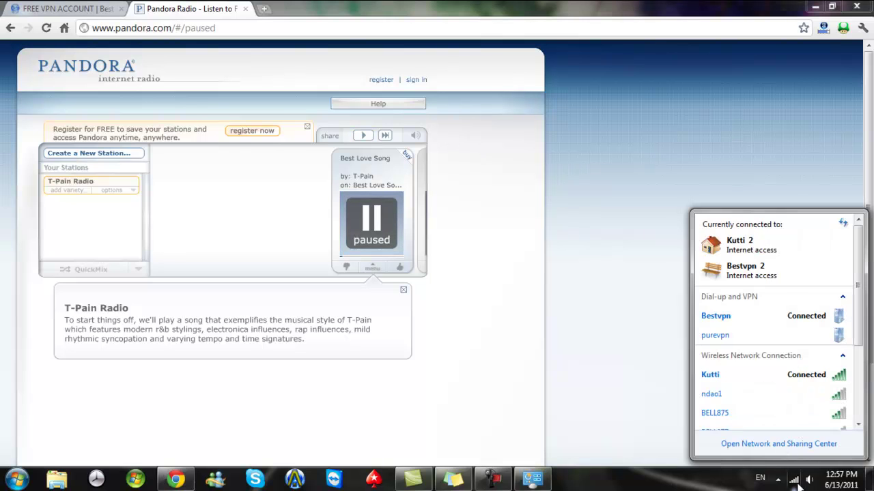
right_click(767, 319)
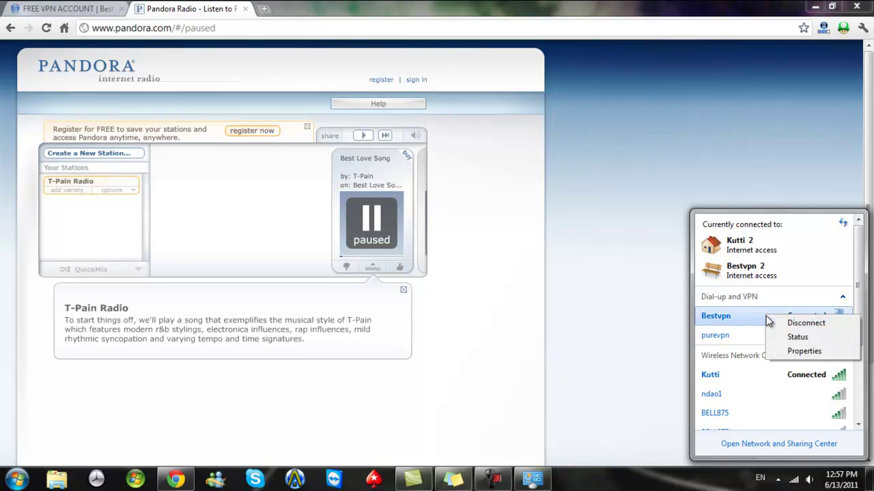
click(784, 324)
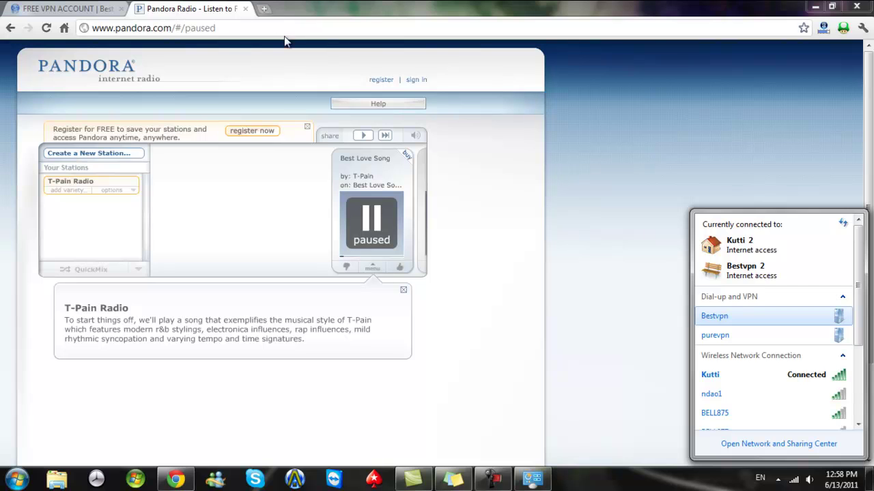
- Load pandora.com in another new tab with the VPN disconnected, and close the earlier Pandora radio tab
click(264, 9)
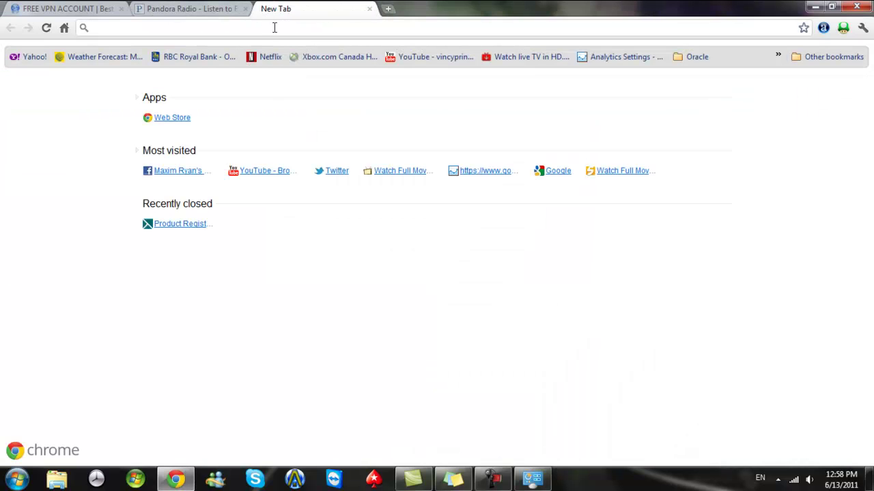
text(pandora.com/restricted)
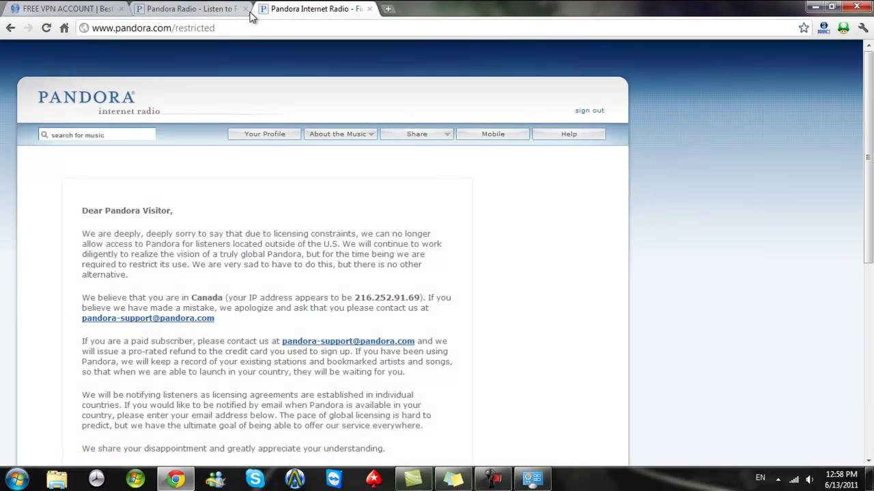
click(245, 9)
- Read through Pandora's notice to visitors and close its tab to return to the VPN provider's page
scroll(275, 193, down, 5)
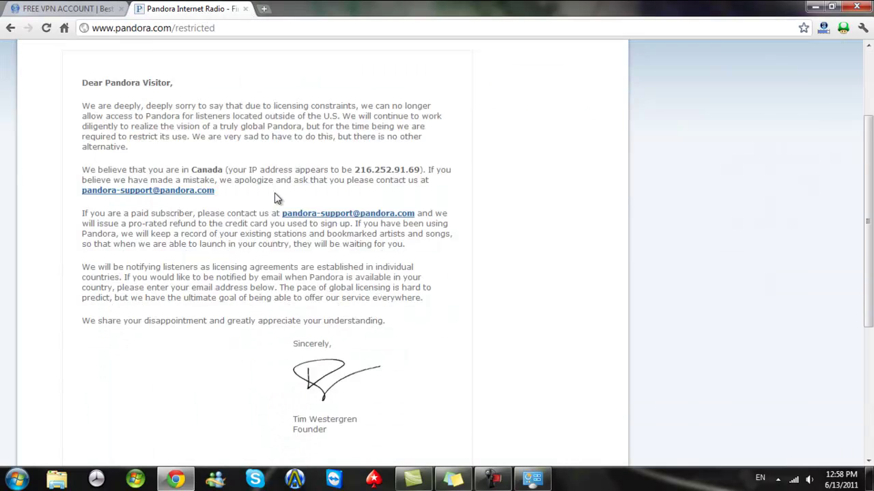
scroll(209, 209, up, 5)
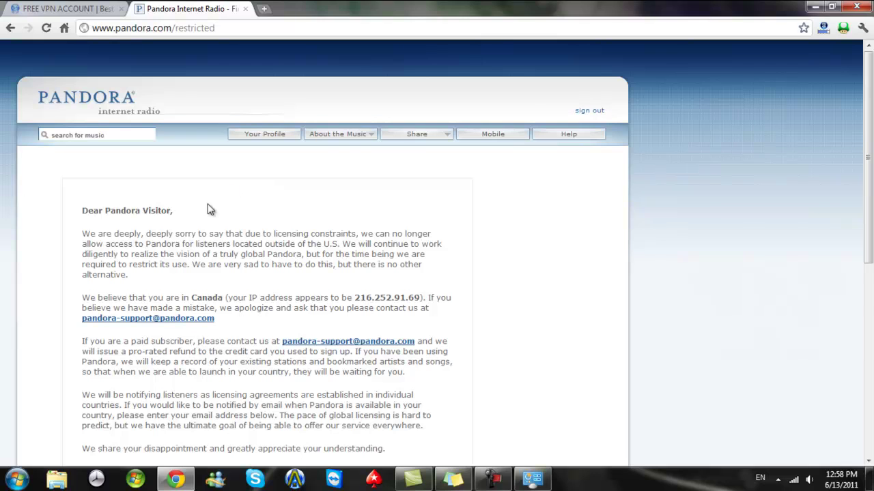
click(246, 10)
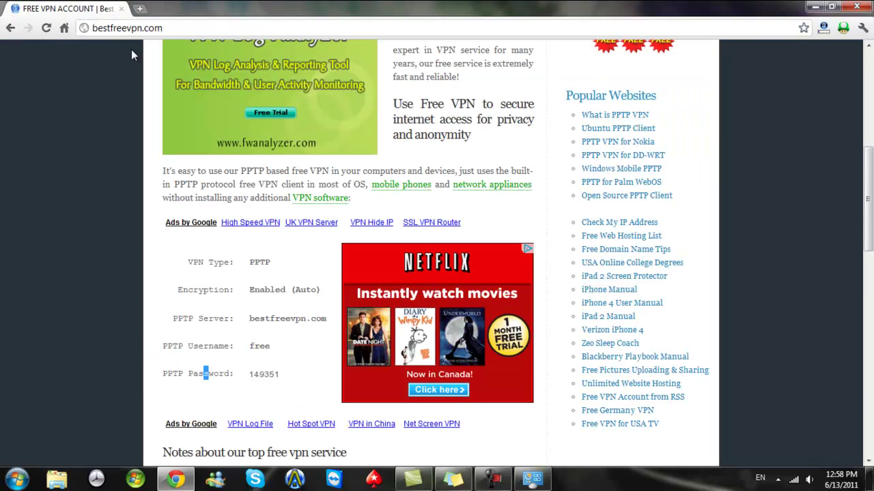